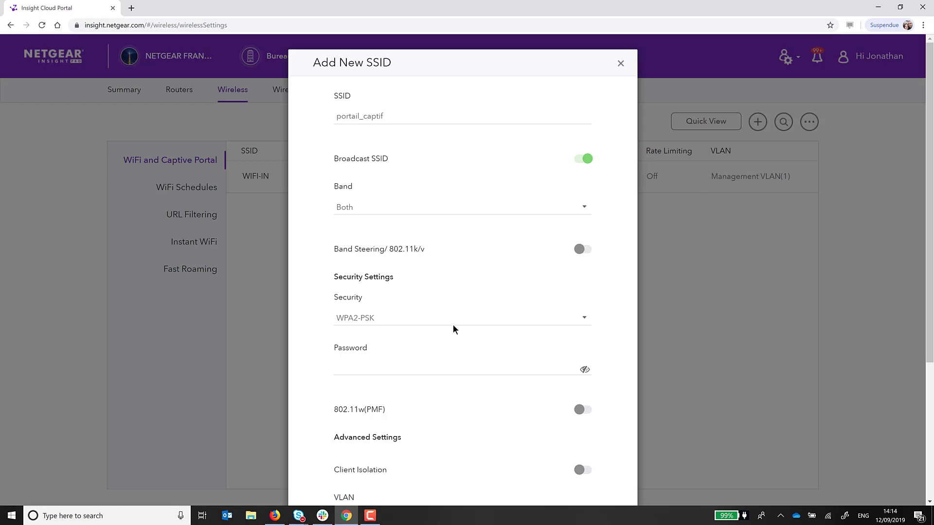
Set the new SSID's security to Open and enable client isolation
click(455, 322)
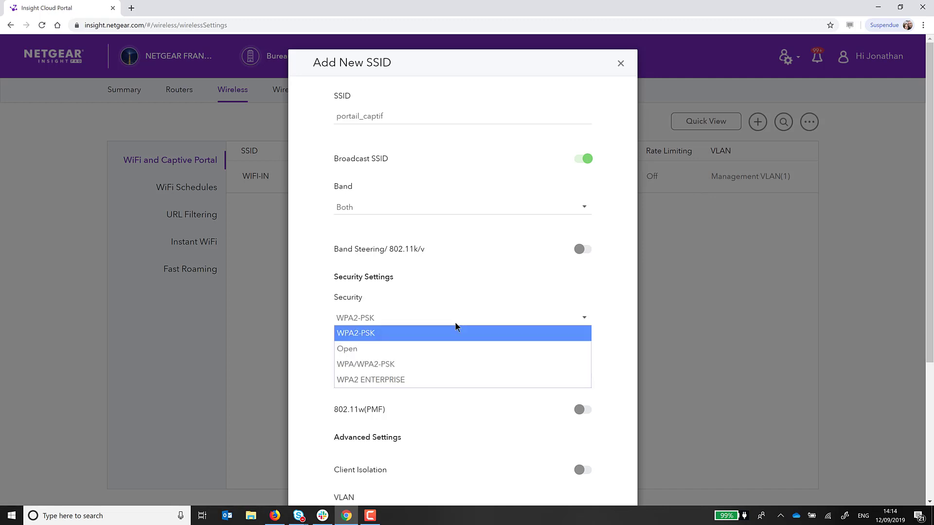
click(452, 349)
scroll(452, 349, down, 2)
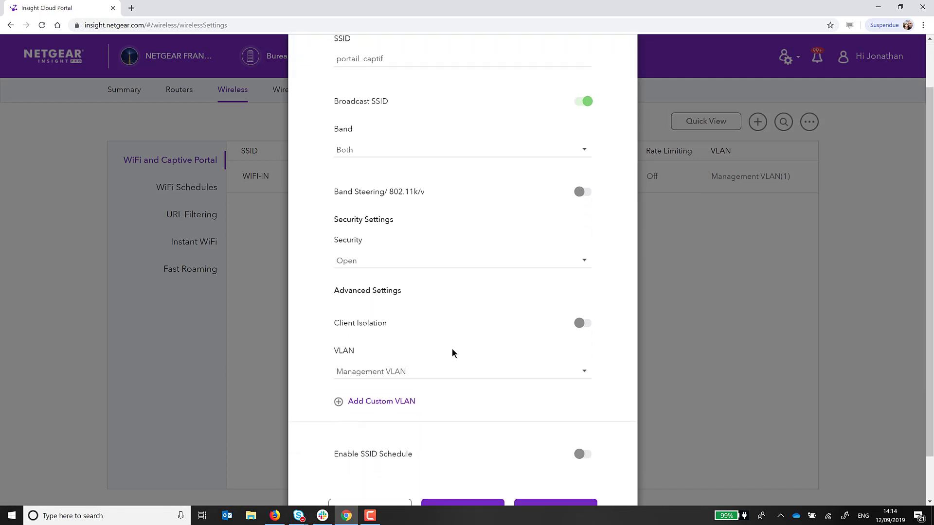
scroll(452, 353, down, 2)
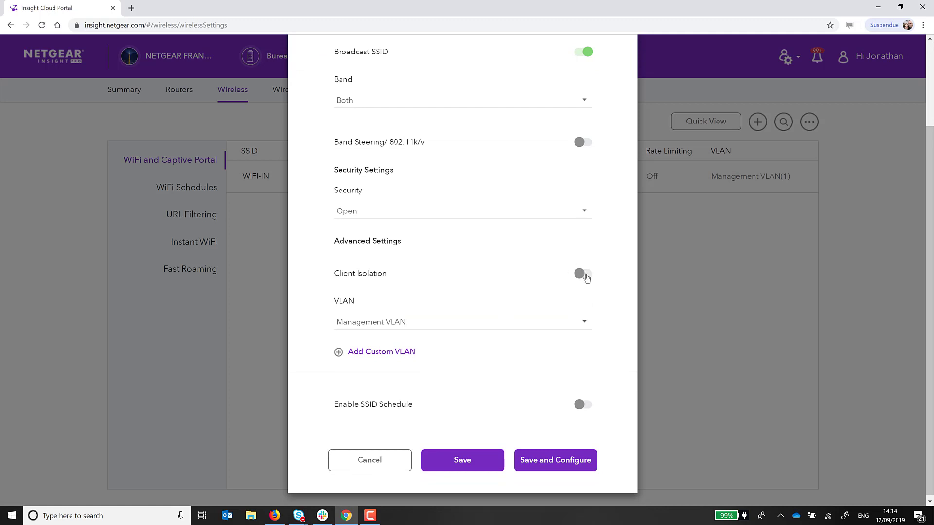
click(585, 274)
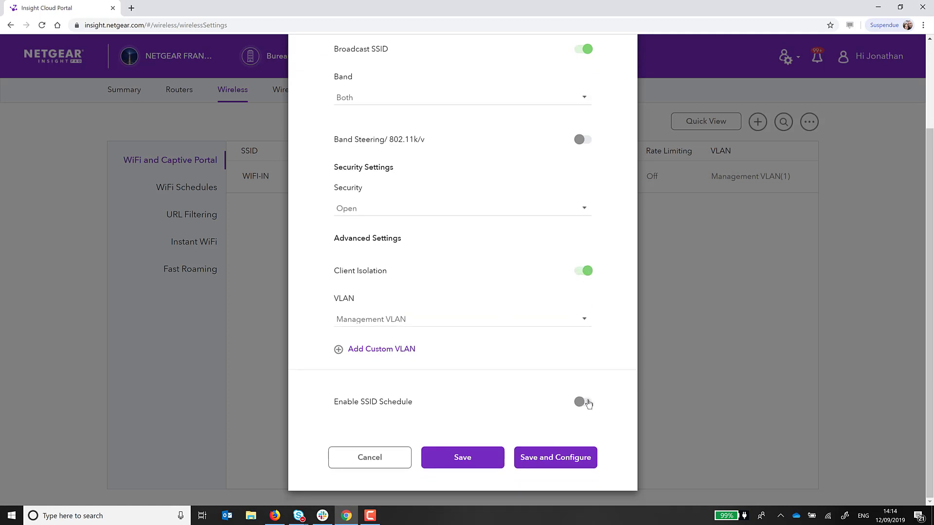
Enable the SSID schedule with Semaine, then save the portail_captif network and proceed to its detailed configuration
click(586, 402)
scroll(588, 403, down, 2)
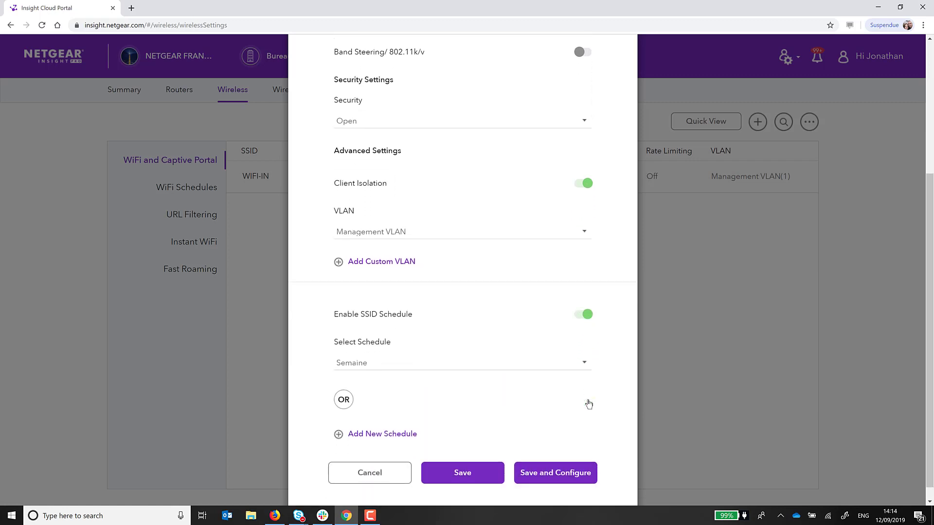
scroll(589, 404, down, 1)
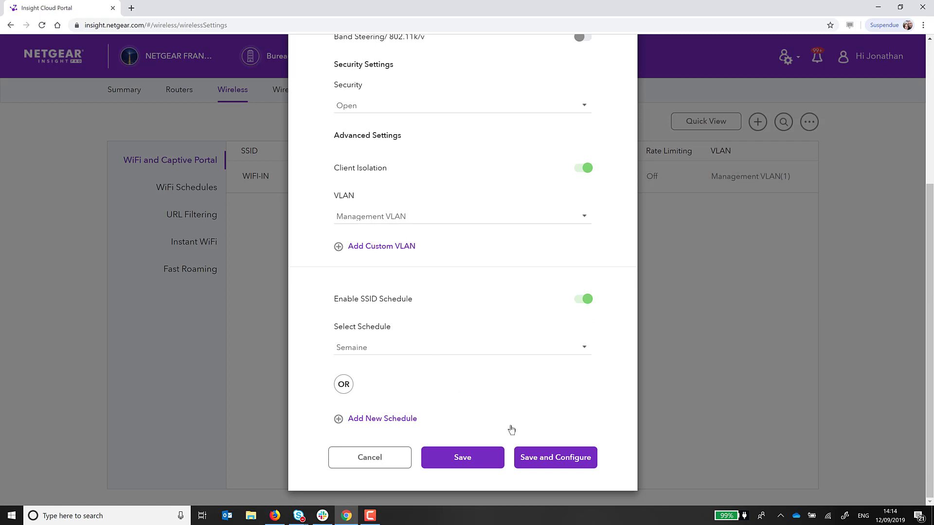
click(553, 457)
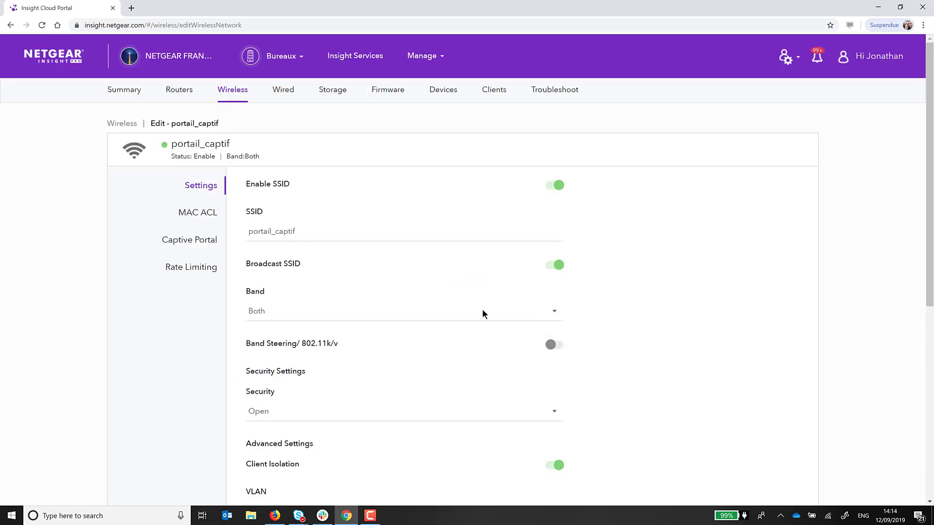
Enable the captive portal for portail_captif and choose the Instant Captive Portal type
click(197, 247)
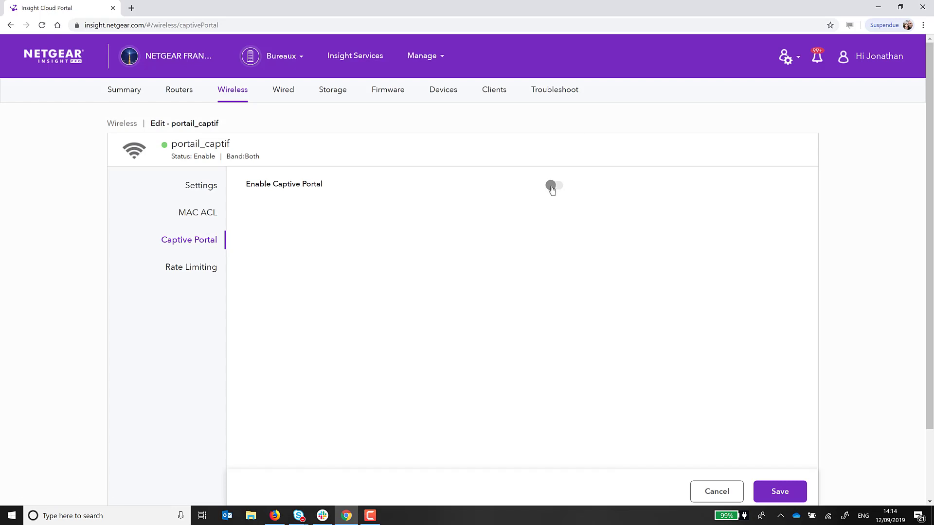
click(551, 191)
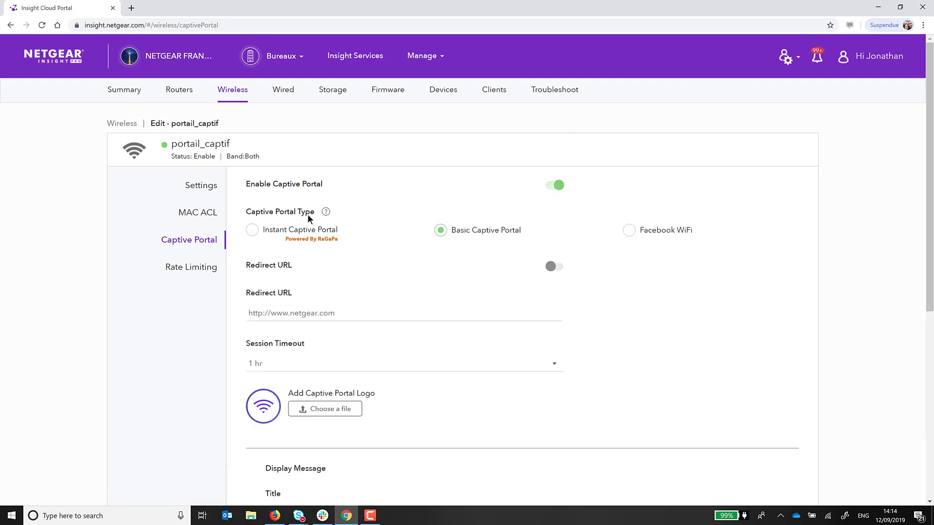
click(251, 233)
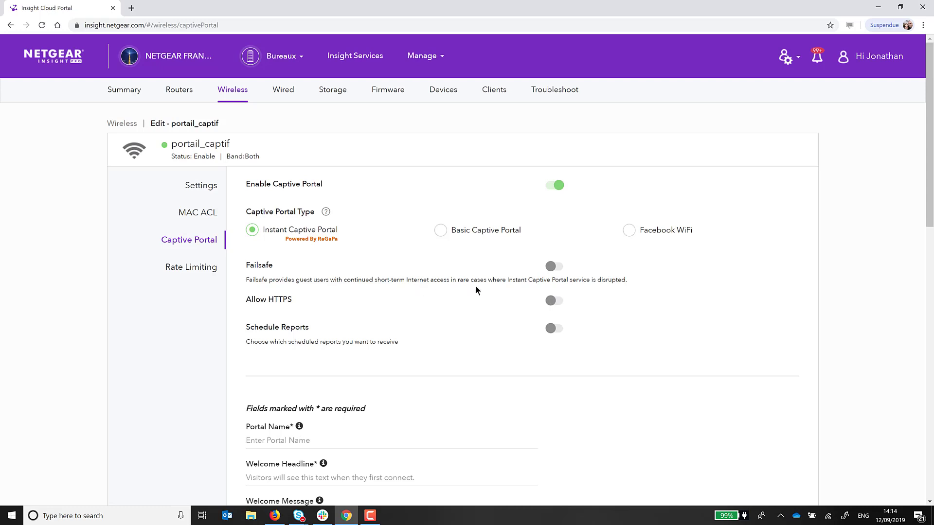
Allow HTTPS and enable scheduled reports for Daily Logins, Daily Analytics and Weekly Analytics
click(551, 302)
click(553, 331)
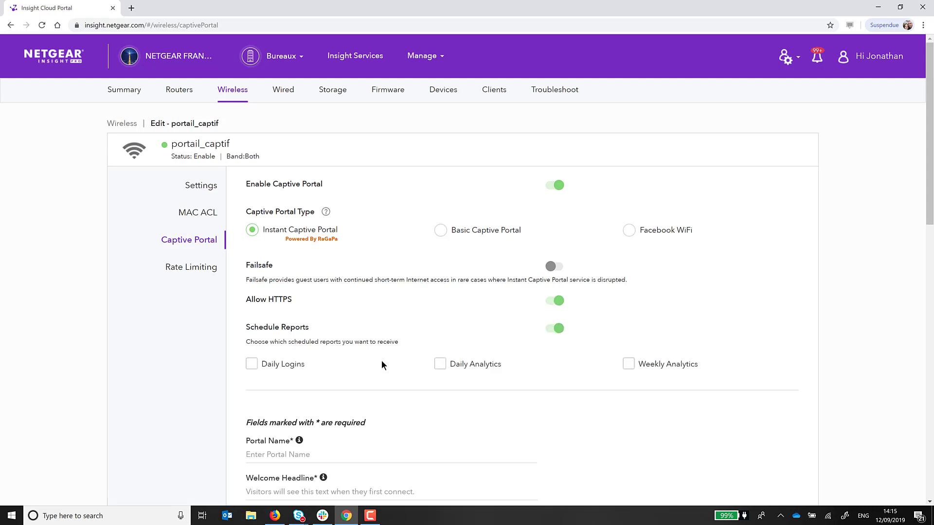
click(251, 366)
click(441, 366)
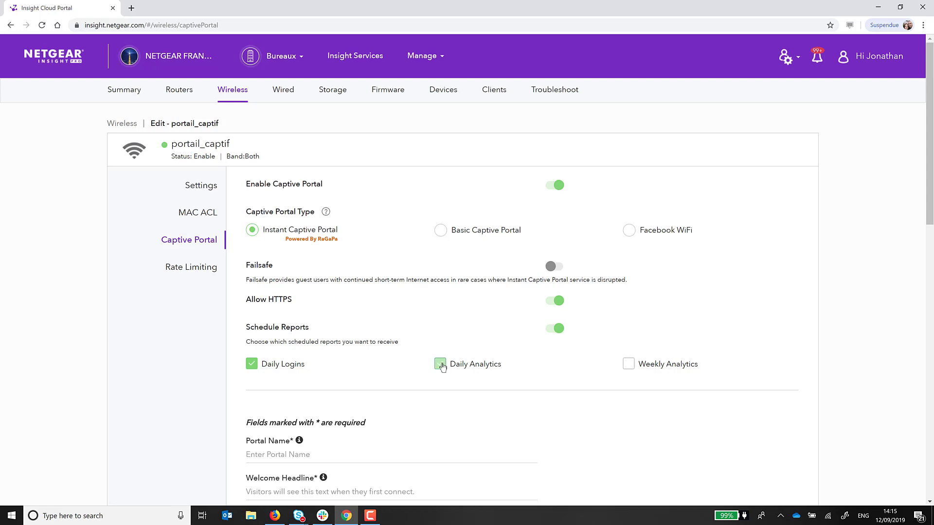
click(628, 365)
Enter the portal name "Le nom du portail", welcome headline "le titre de bienvenue" and welcome message "Bienvenue chez NETEAR"
scroll(627, 368, down, 2)
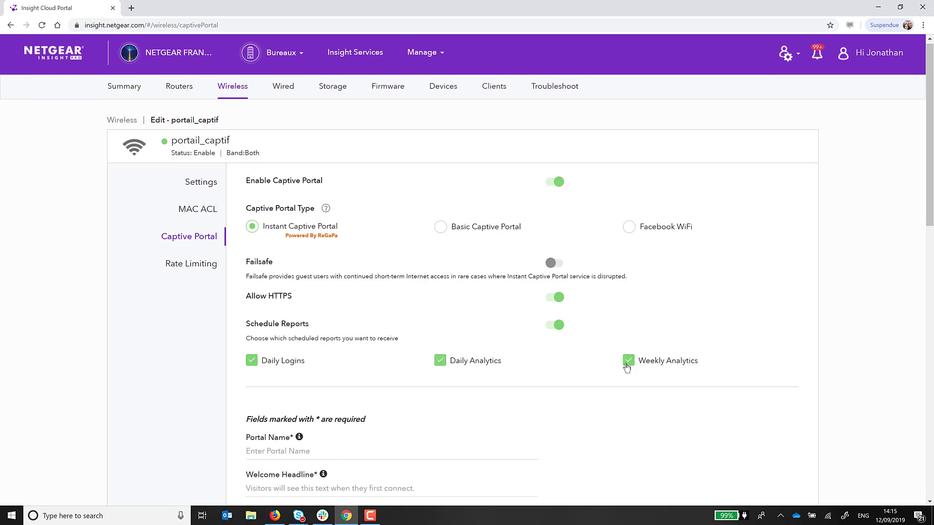
scroll(627, 369, down, 2)
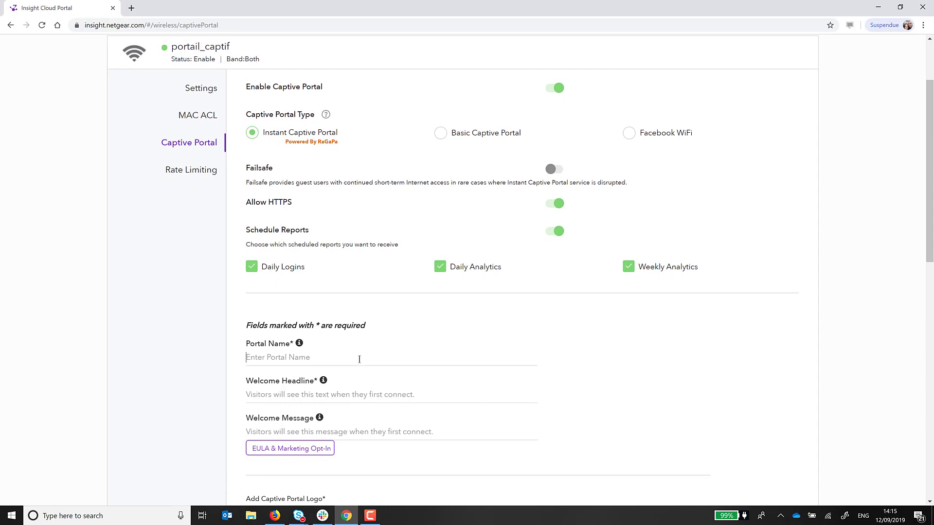
text(Le nom du portail)
key(Tab)
text(le)
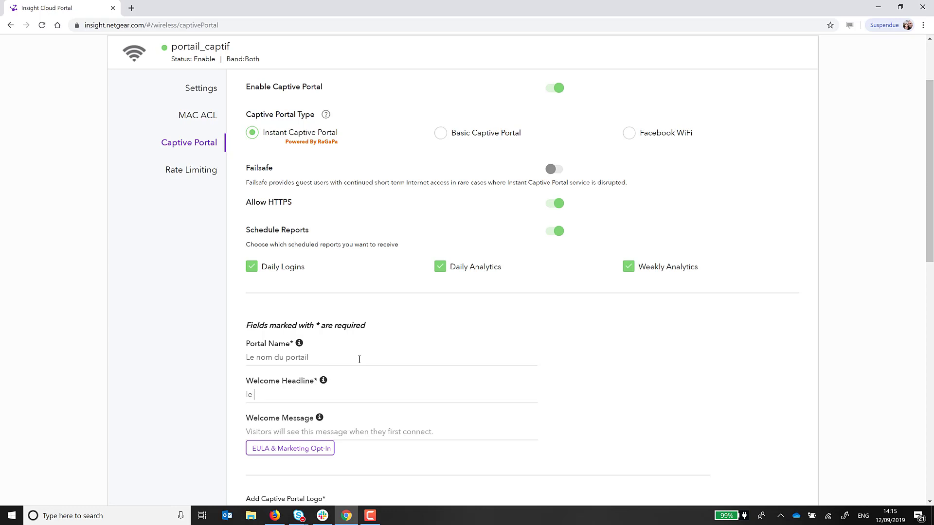
text( titre de bienvenueBienv)
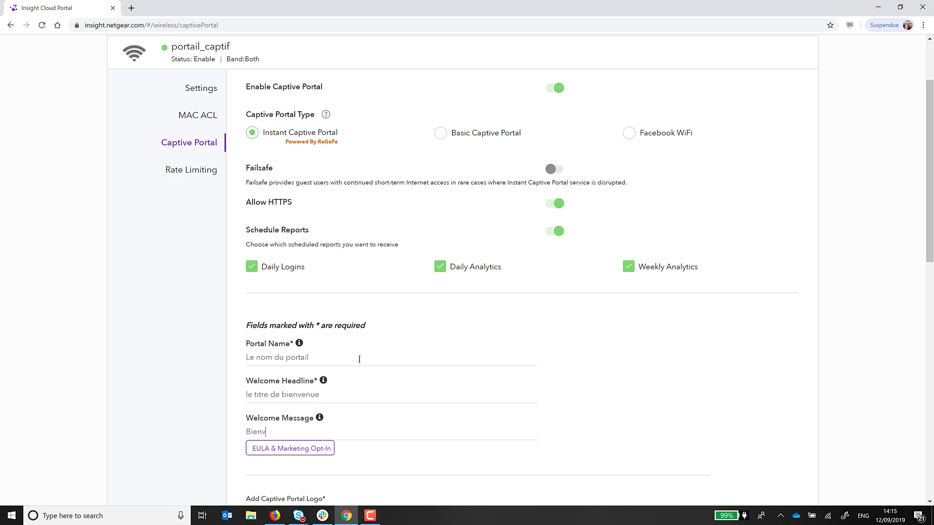
text(enue chez NETEAR)
Enable the marketing opt-in option in the EULA settings with the message "Message marketing"
scroll(359, 358, down, 4)
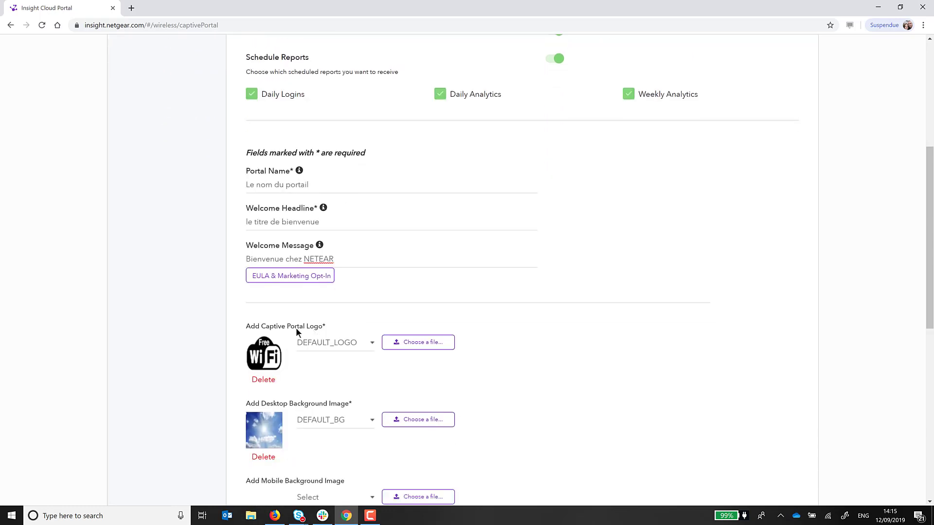
click(283, 272)
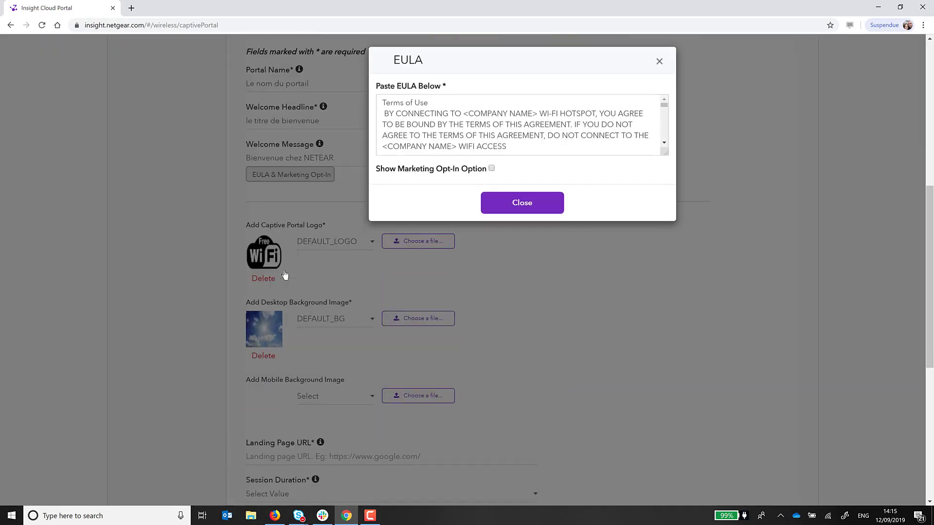
click(492, 171)
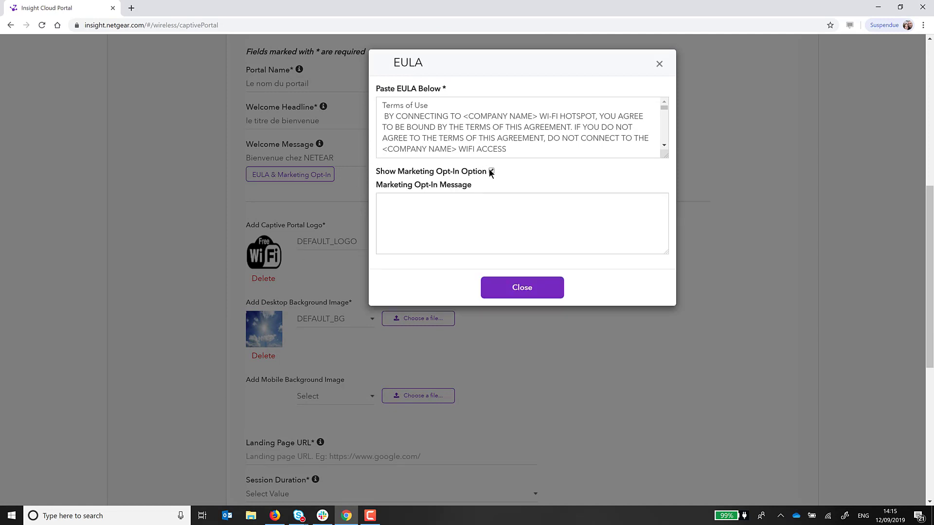
click(459, 217)
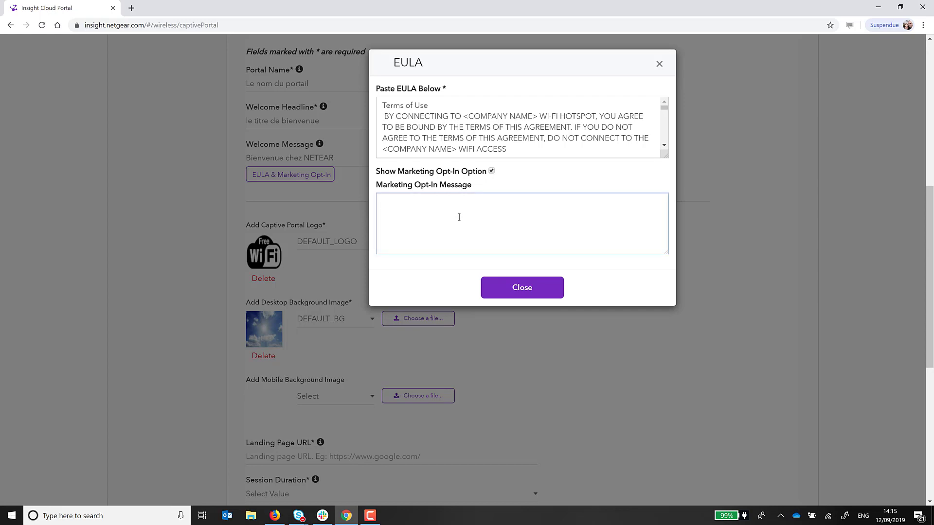
text(Message marketing)
click(512, 290)
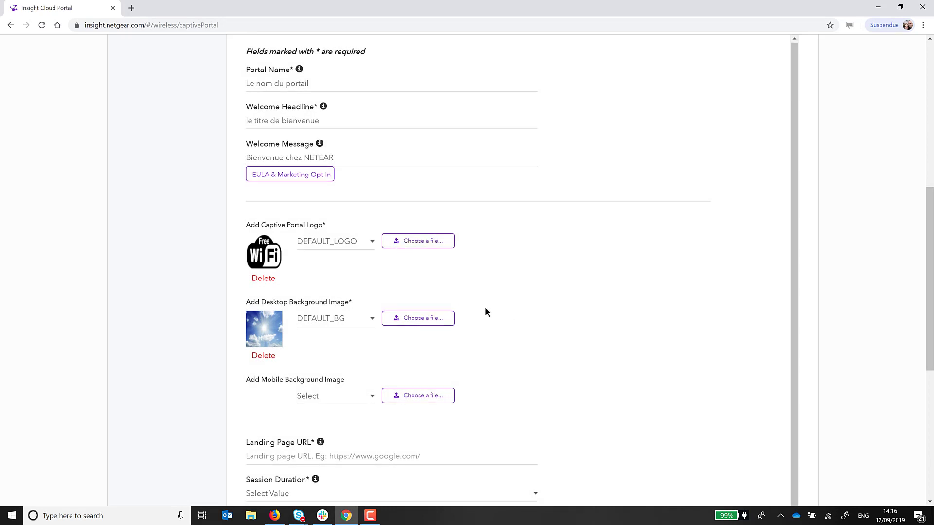
scroll(485, 308, down, 3)
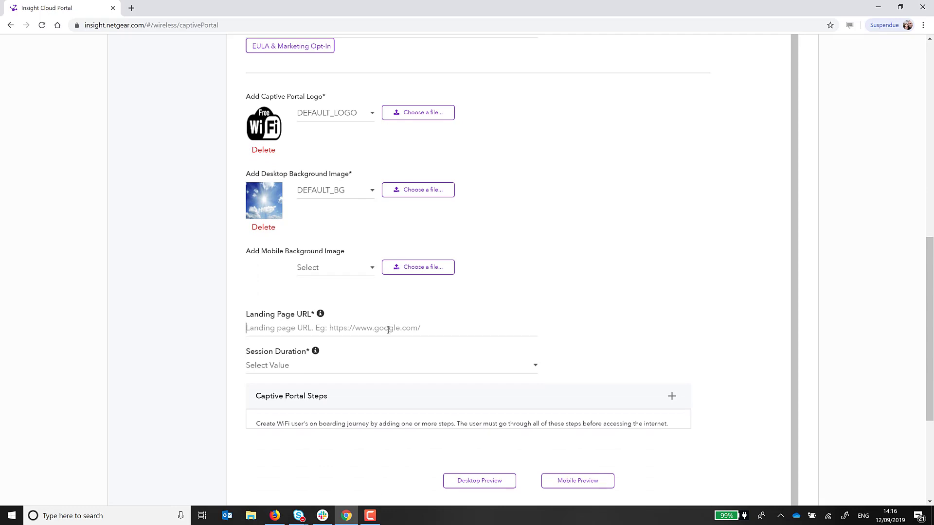
text(https)
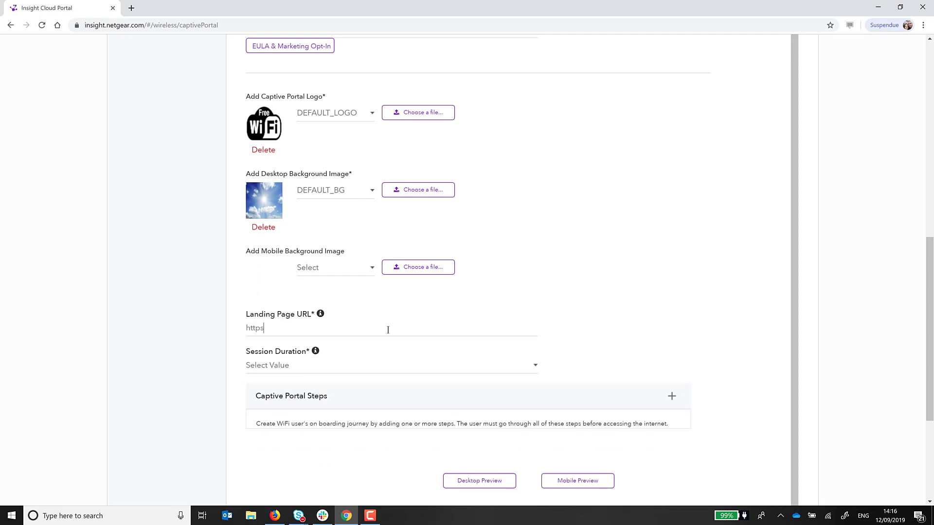
text(://netgear.fr)
scroll(388, 330, down, 2)
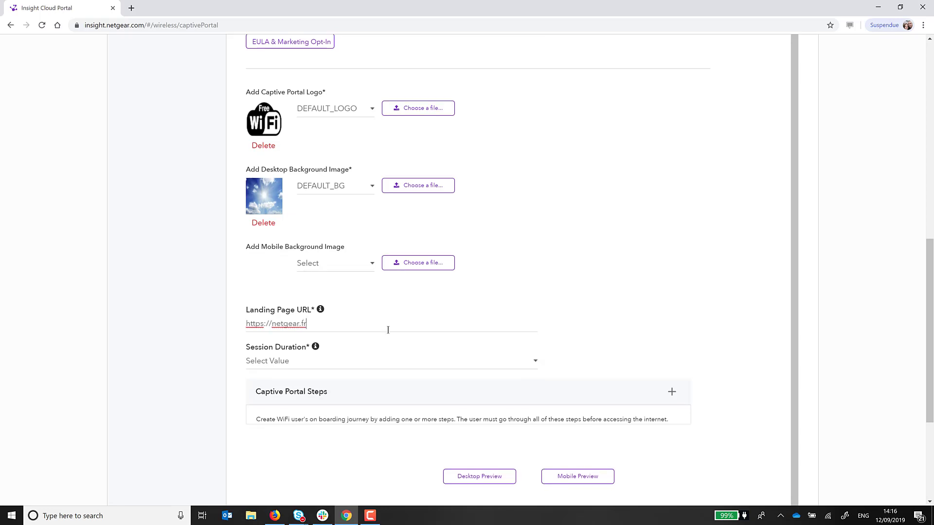
click(392, 325)
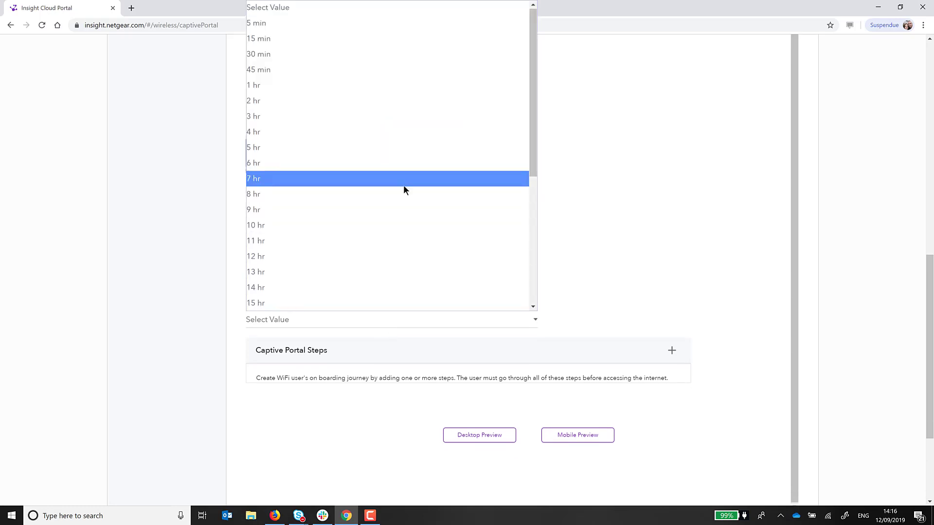
click(404, 190)
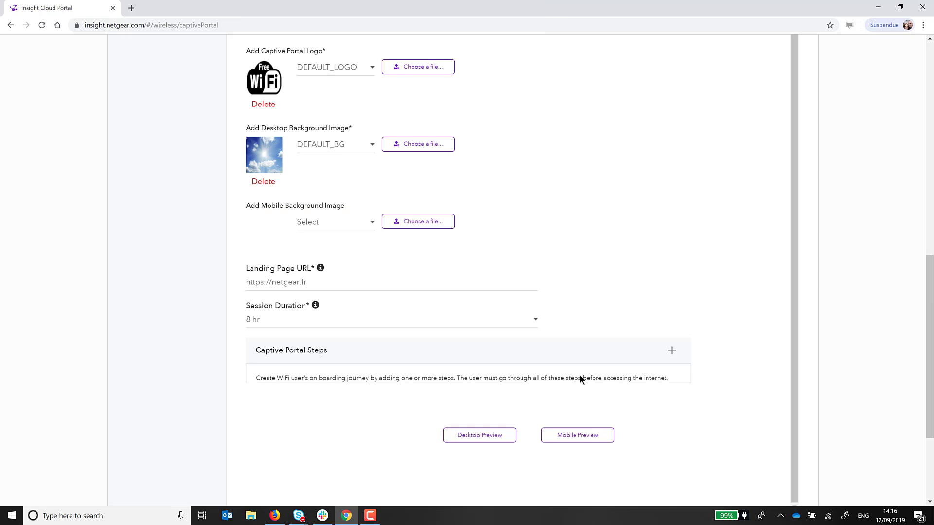
Start a new captive portal step and examine the settings of the Display Ad and Payment By PayPal types, including the currency choices
click(672, 350)
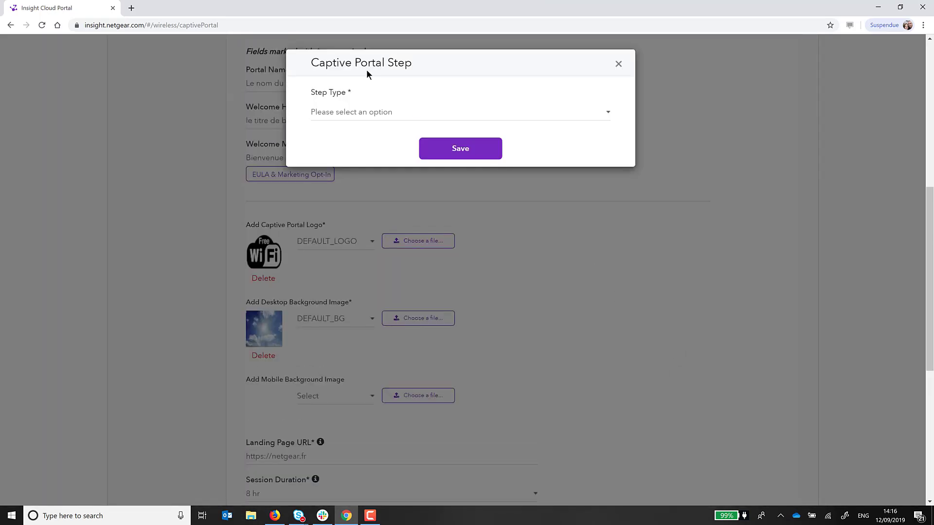
click(370, 112)
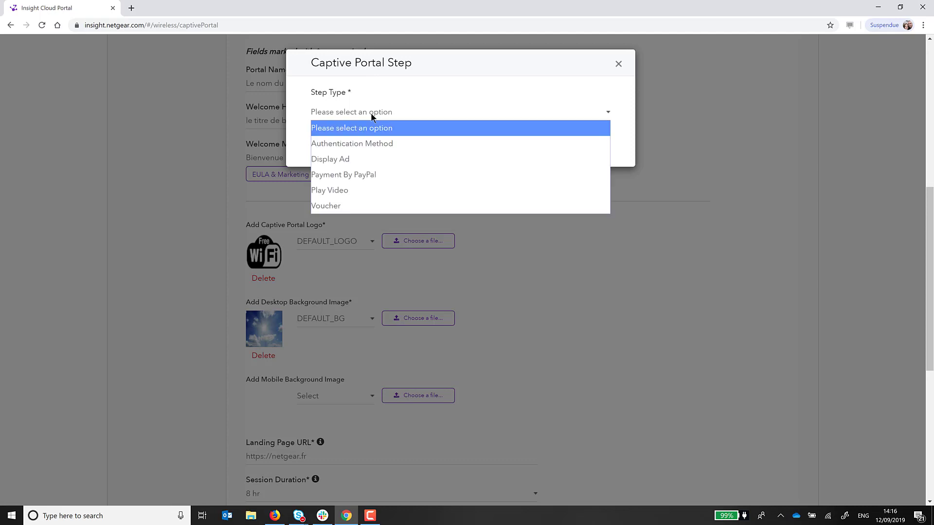
click(390, 158)
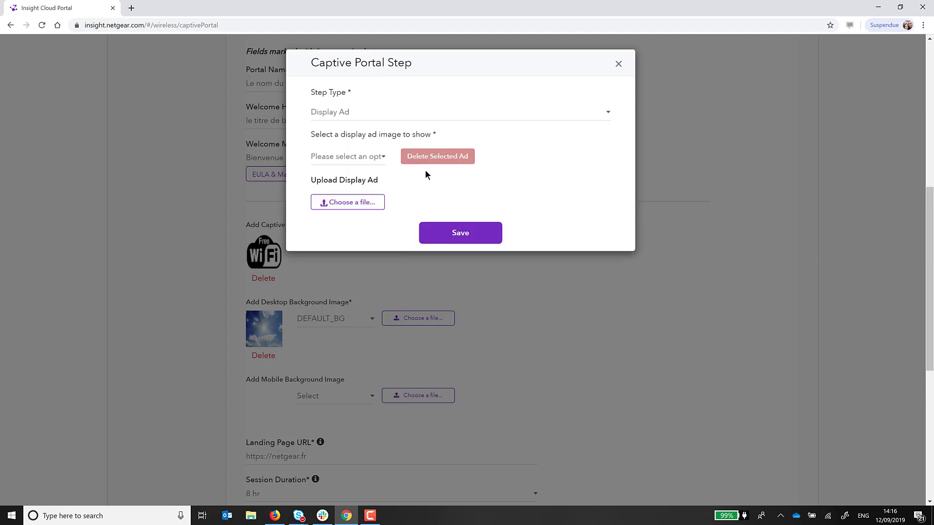
click(404, 116)
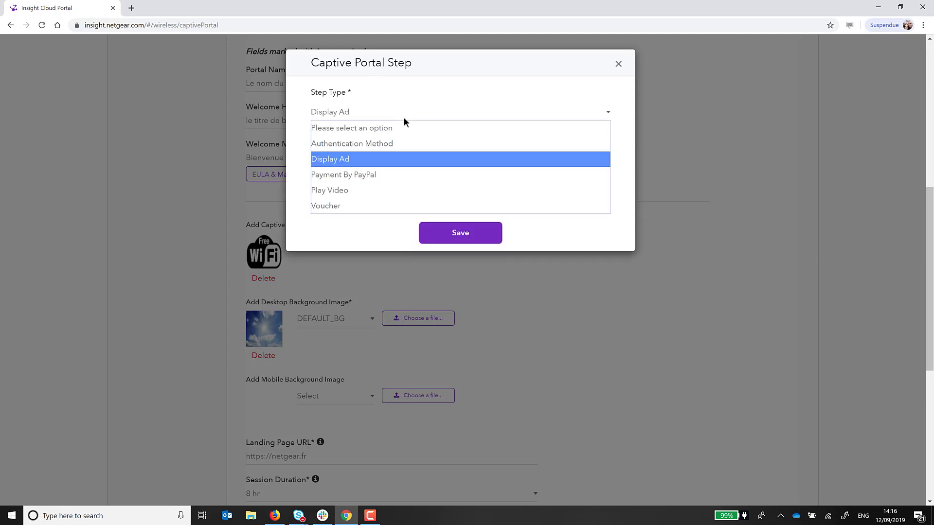
click(400, 176)
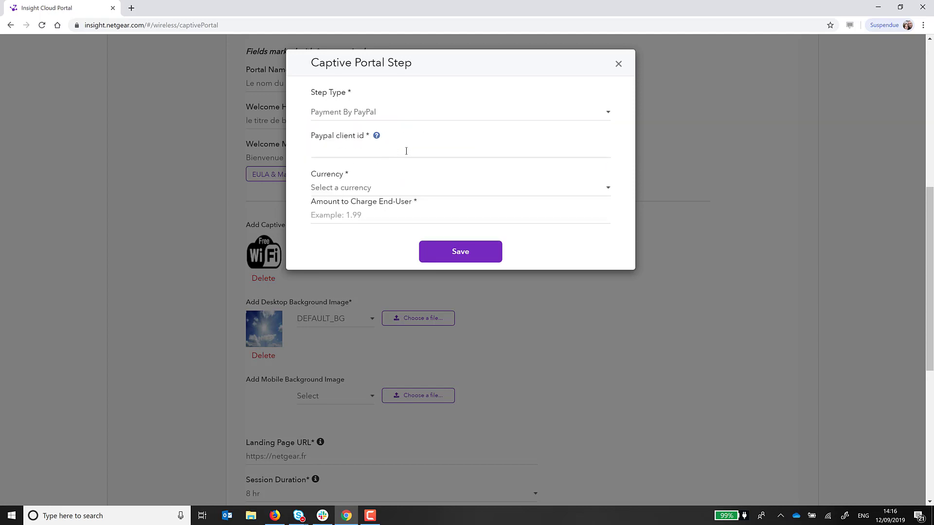
click(400, 189)
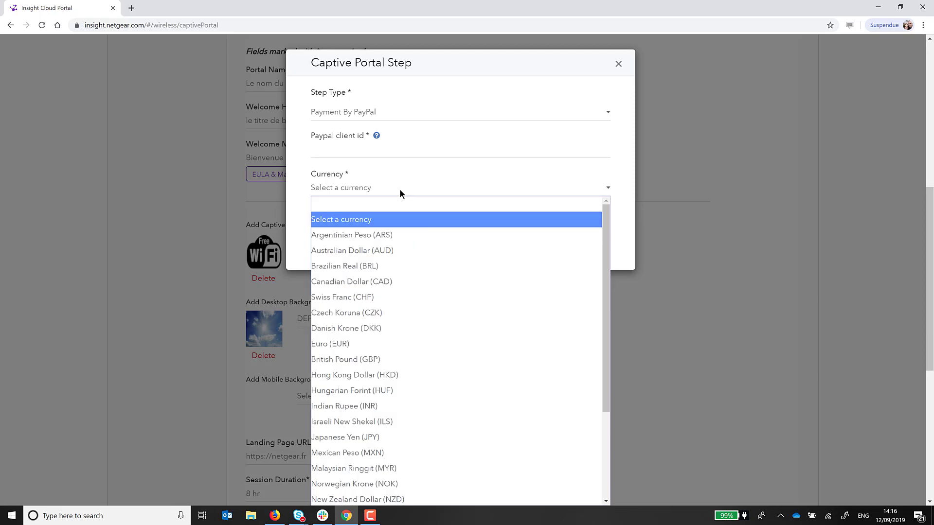
click(400, 200)
click(402, 218)
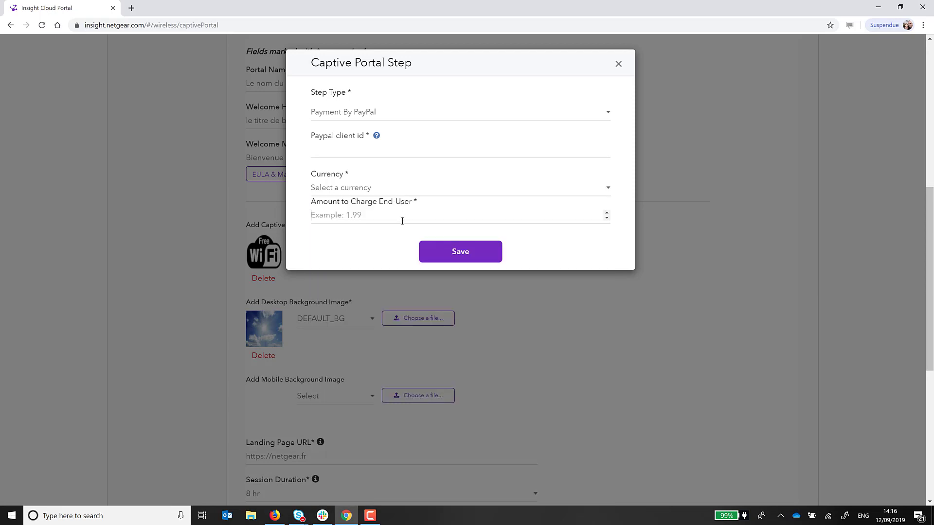
Examine the Play Video and Voucher step settings, trying Hour(s) as the voucher duration unit
click(367, 114)
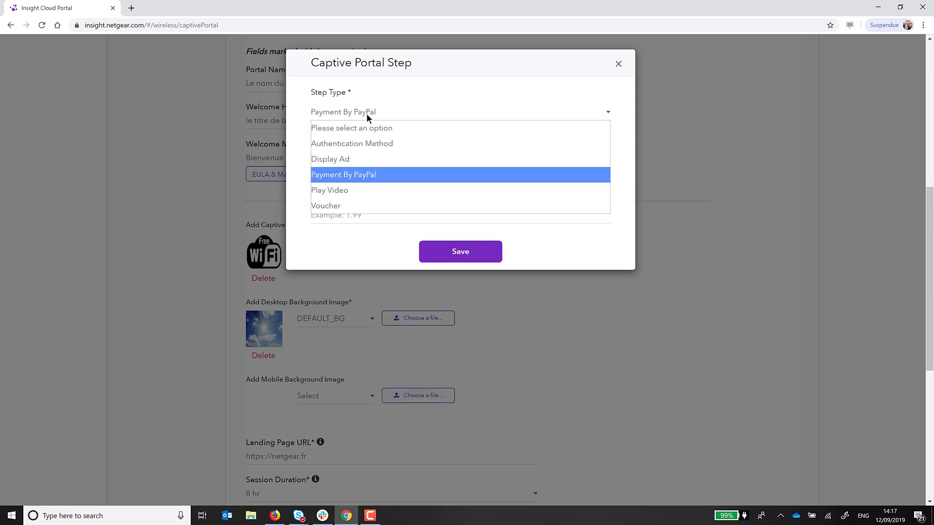
click(354, 190)
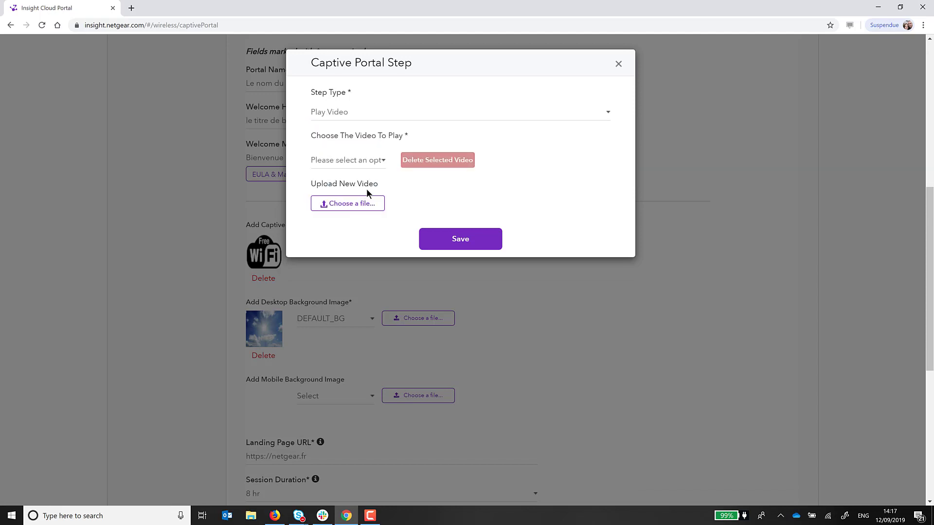
click(372, 110)
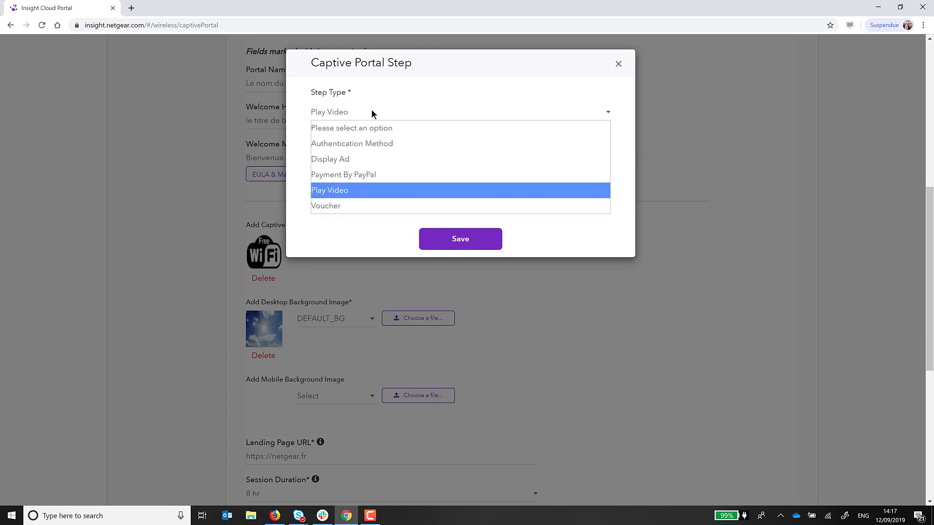
click(353, 205)
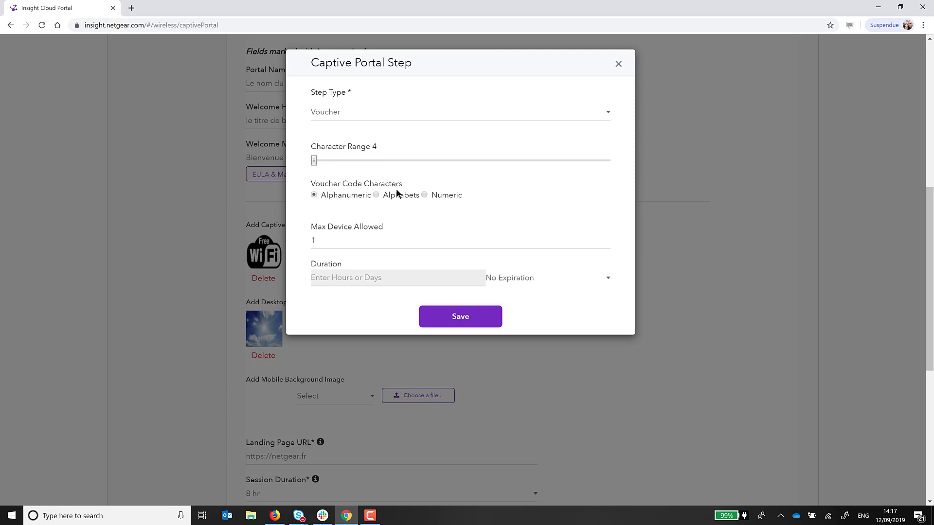
click(513, 276)
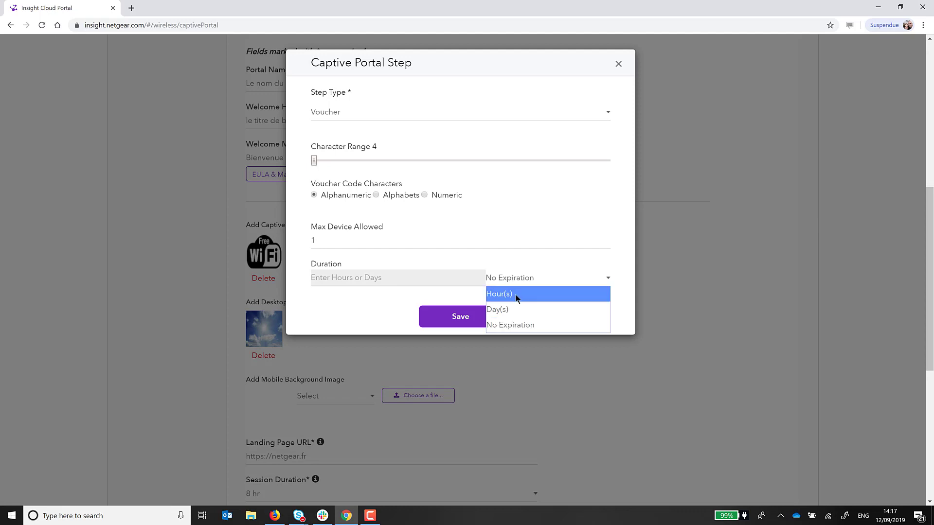
click(515, 295)
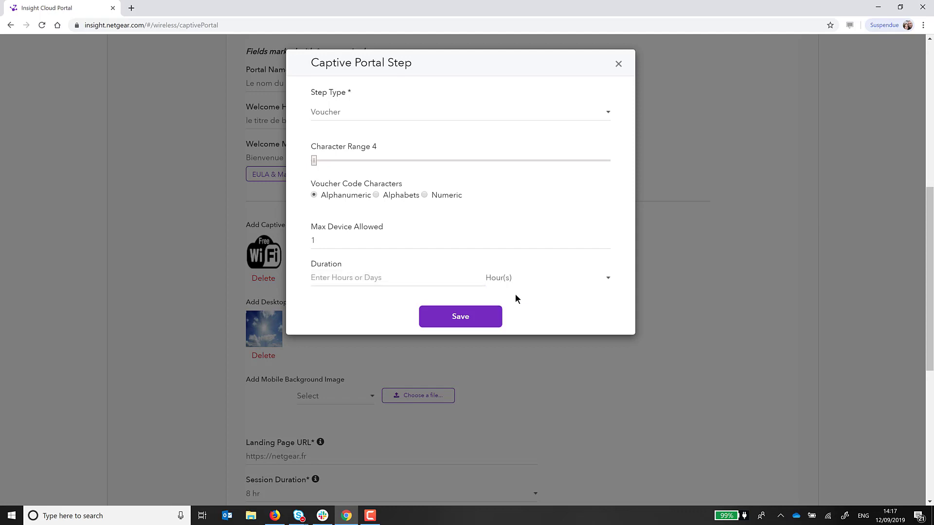
Set the step type to Authentication Method and enable the Facebook, LinkedIn, Twitter and Register login modes
click(436, 118)
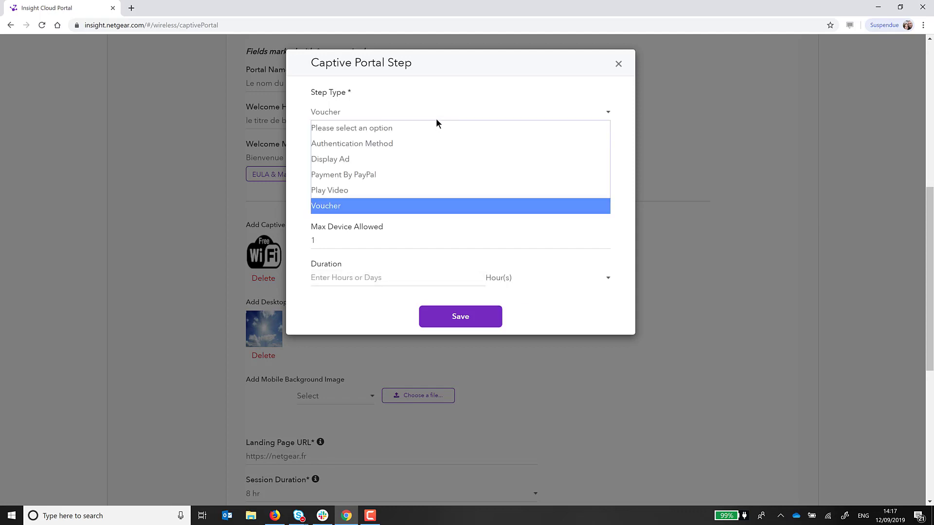
click(436, 144)
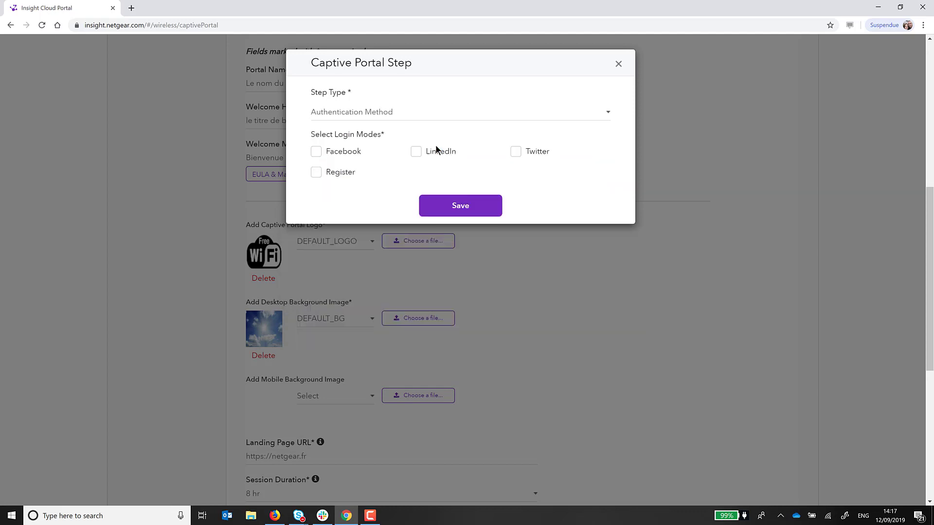
click(317, 150)
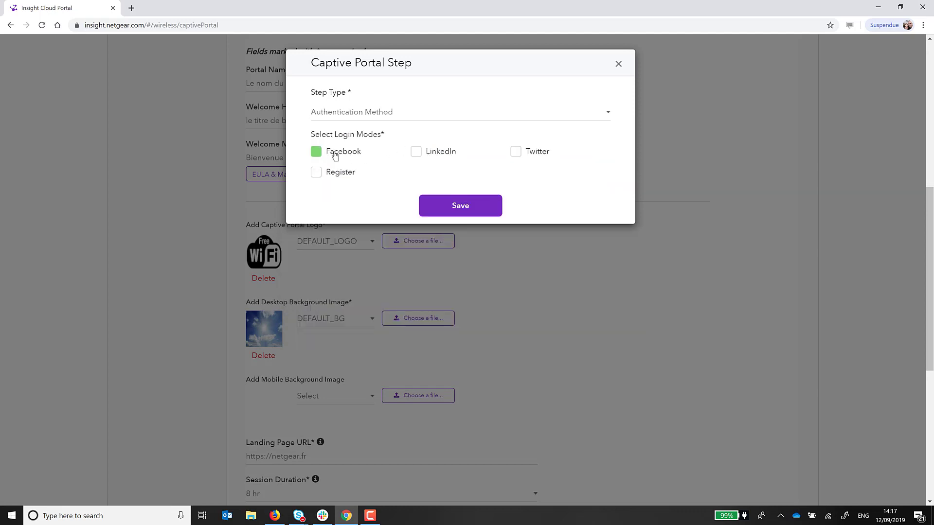
click(415, 151)
click(514, 152)
click(317, 174)
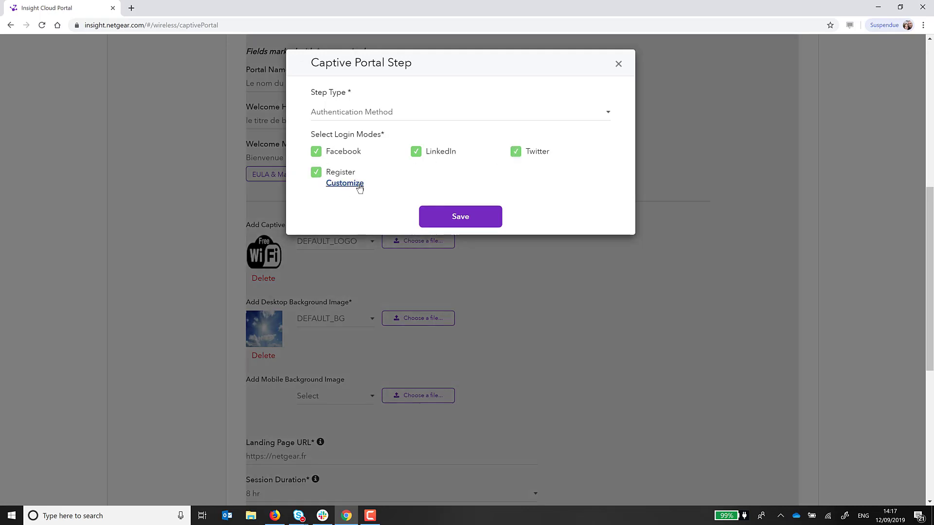
Review the customizable registration fields without changing them and save the authentication step
click(360, 188)
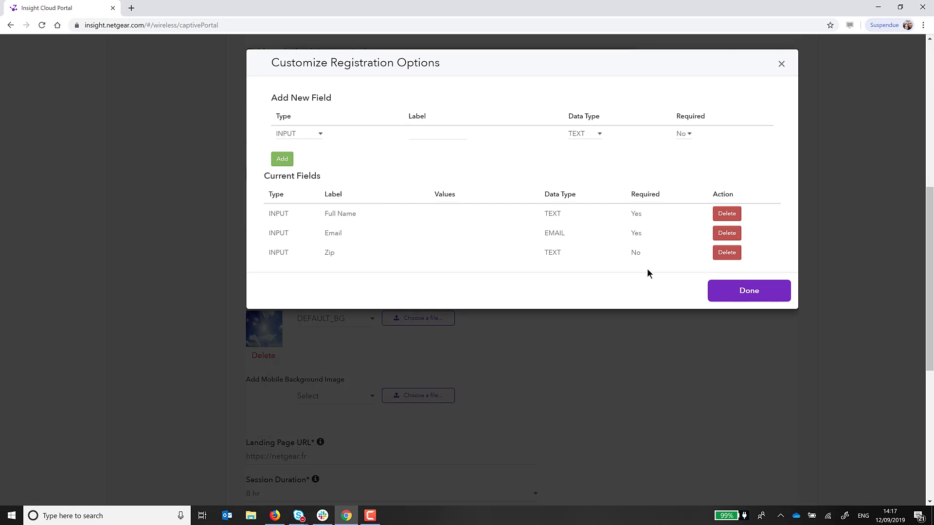
click(728, 291)
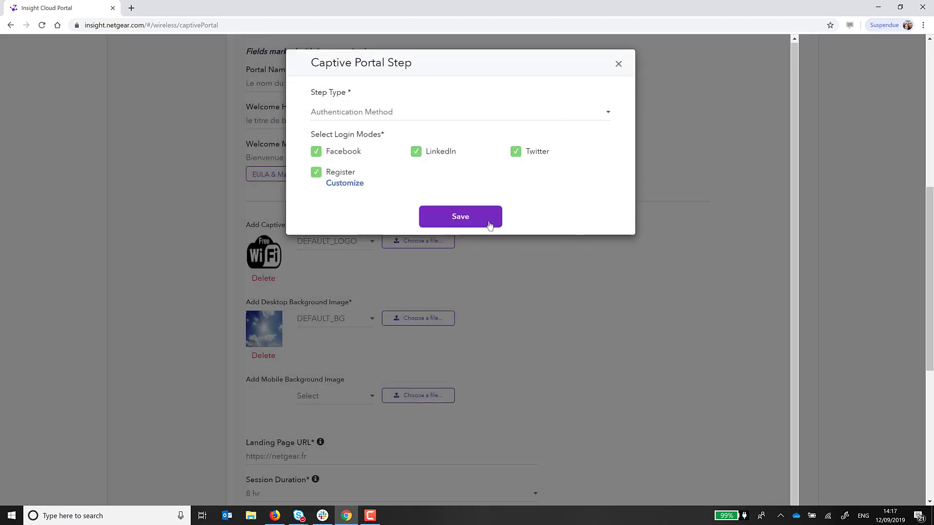
click(453, 219)
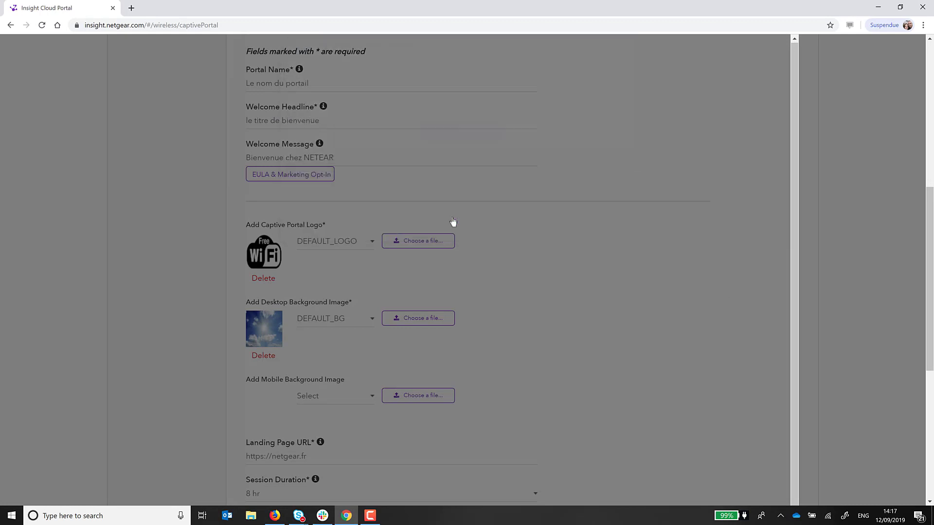
Save the captive portal configuration and acknowledge its creation on the SSID
scroll(453, 222, down, 6)
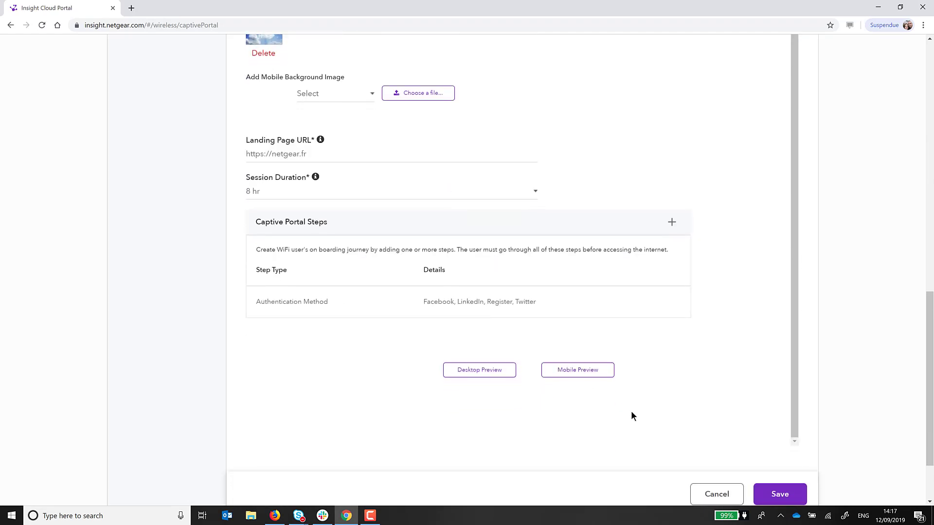
click(783, 494)
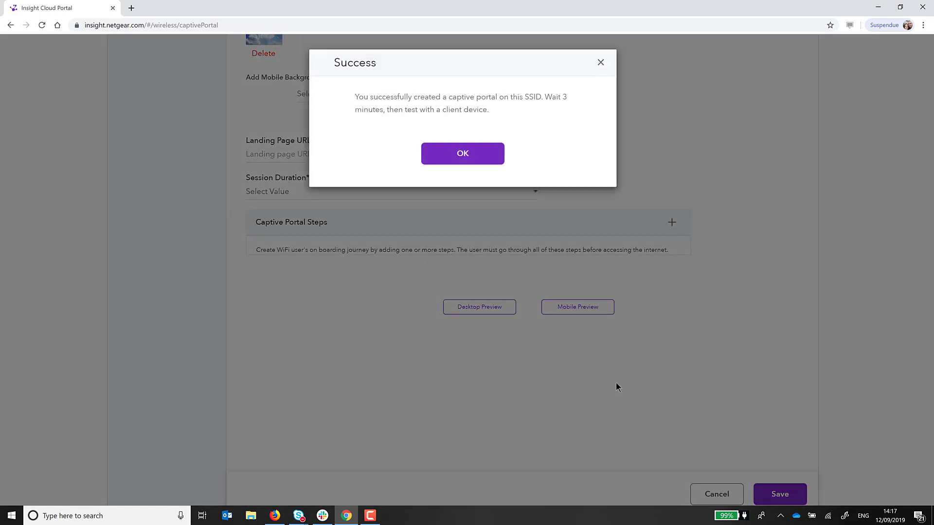
click(465, 154)
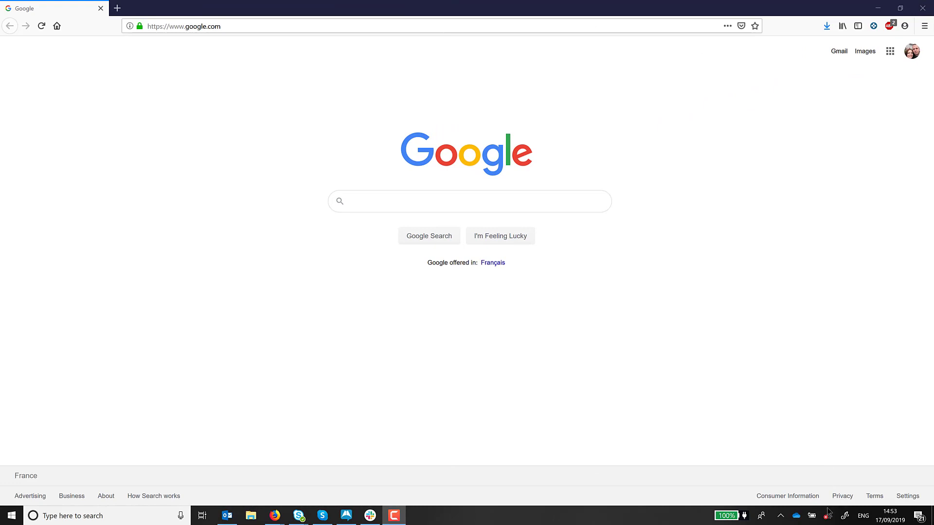
Turn on the computer's WiFi and connect to the open network portail_captif
click(829, 514)
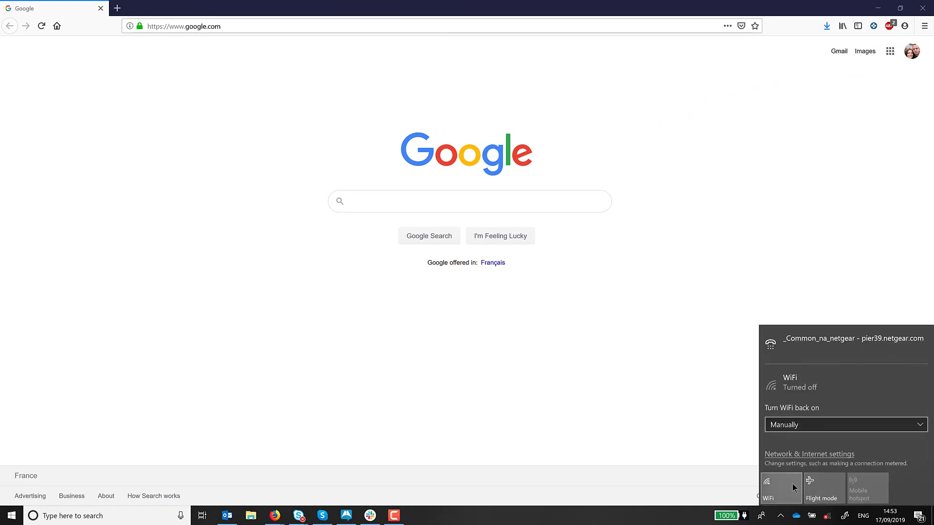
click(782, 488)
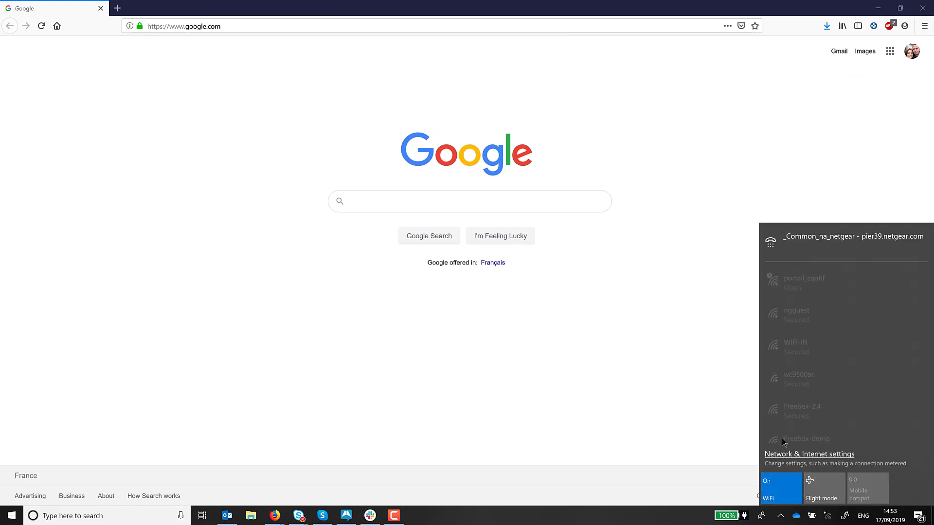
click(827, 285)
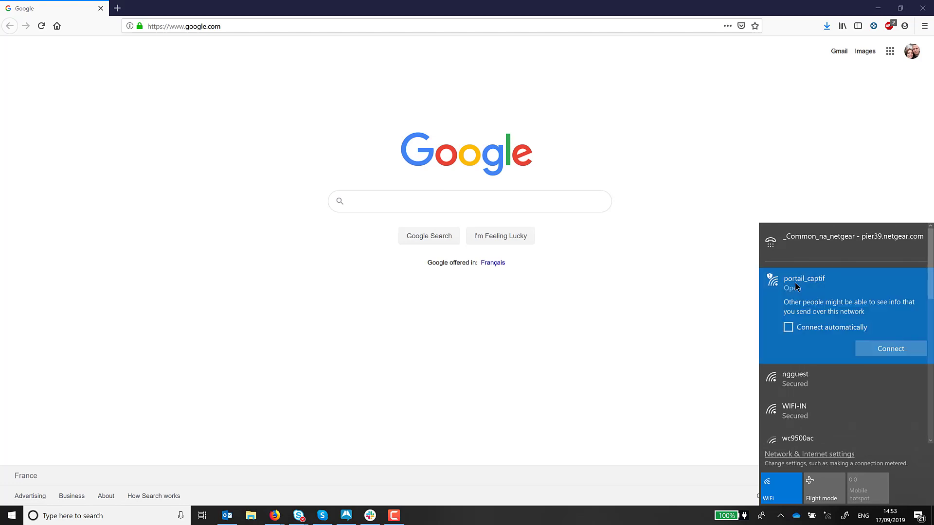
click(888, 382)
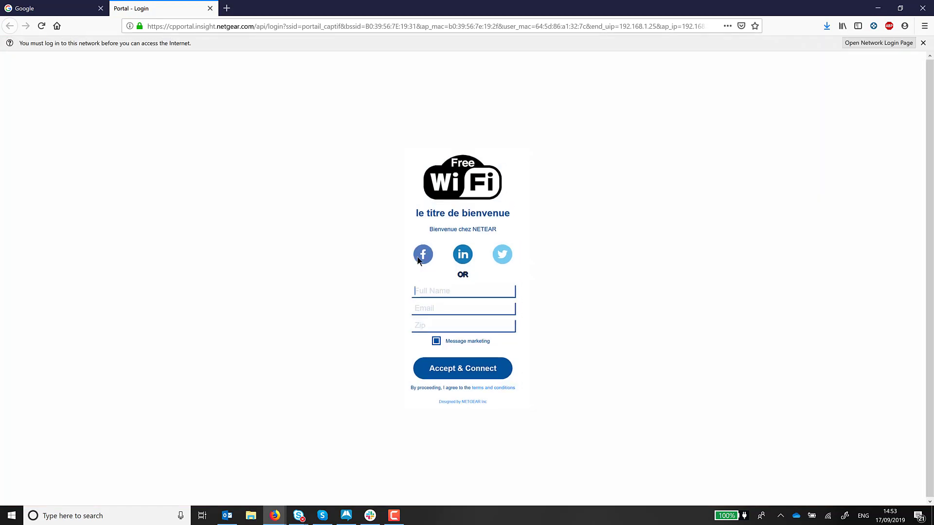
Register on the portal login page with the guest's full name, e-mail and zip code, and accept the terms to connect
text(Jonathan)
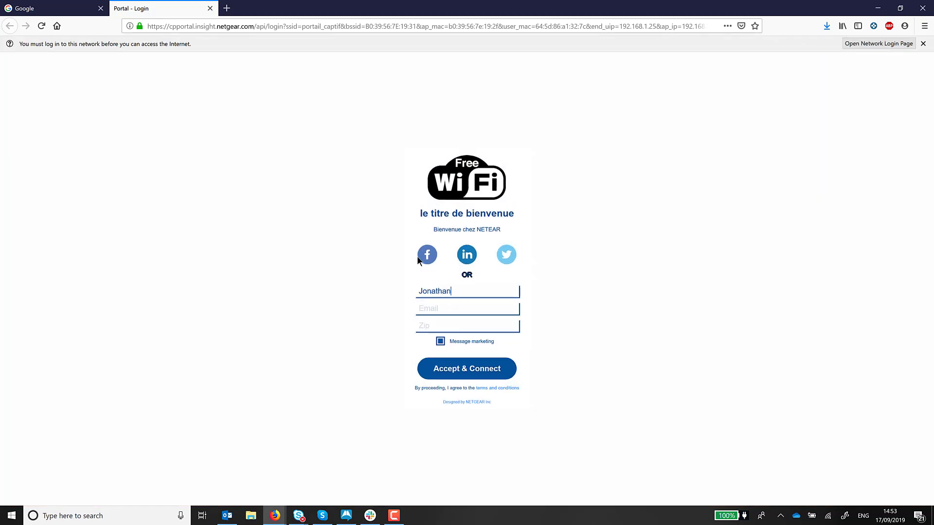
key(Tab)
text(na@na.com)
key(Tab)
text(47000)
click(479, 374)
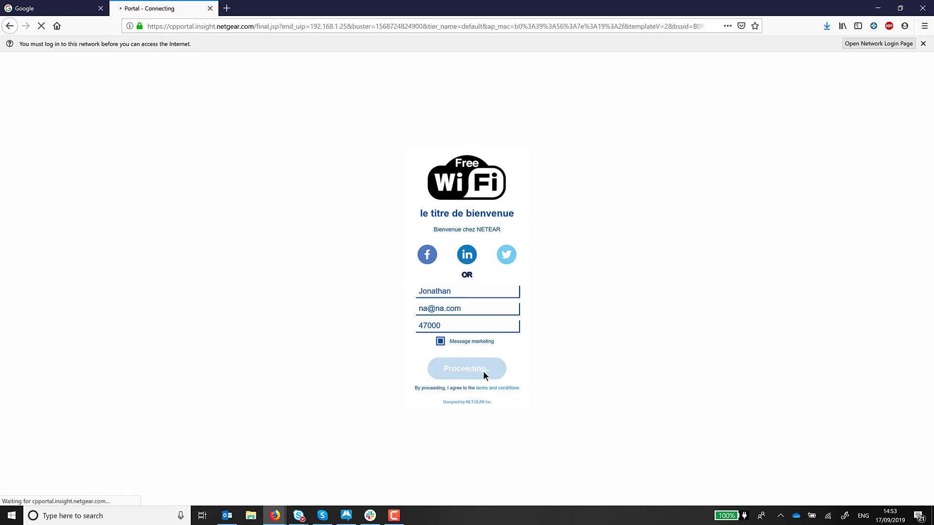